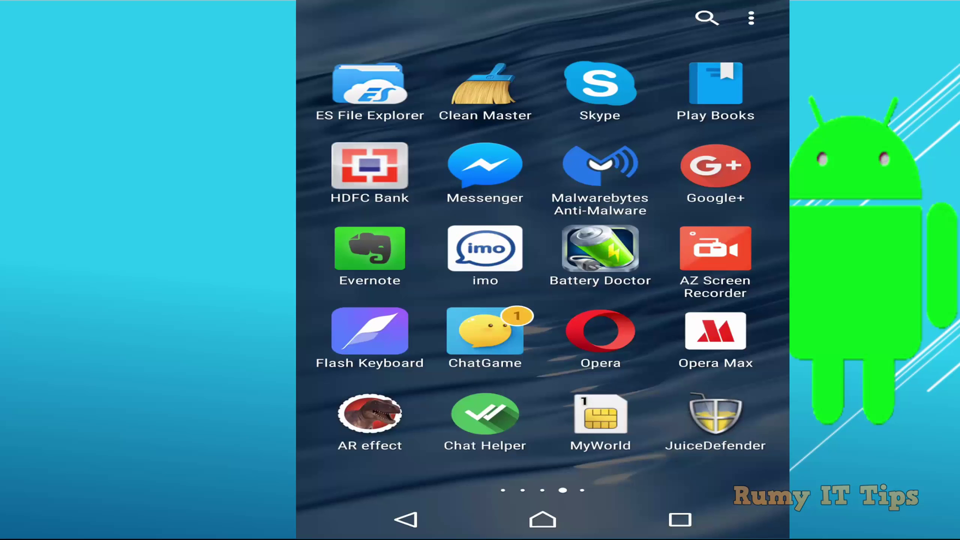
Step: Close the app drawer to get back to the home page with the clock
click(406, 519)
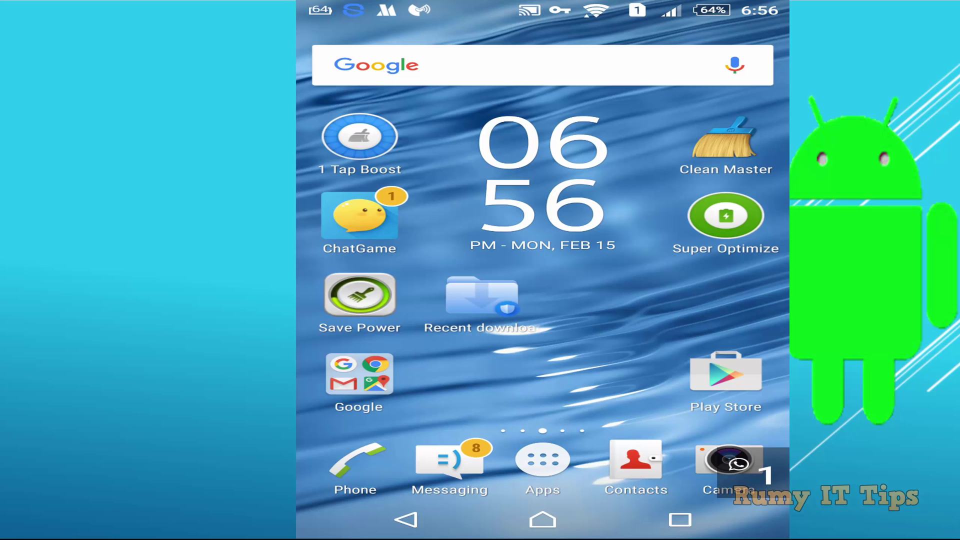
Step: Search Contacts for 'rumy' and open the Rumy Dubai contact
click(635, 462)
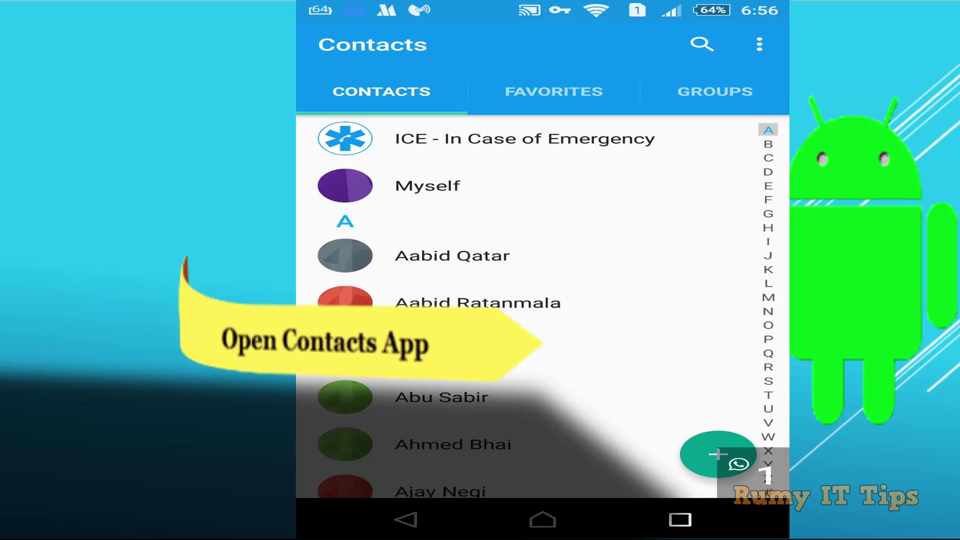
click(702, 44)
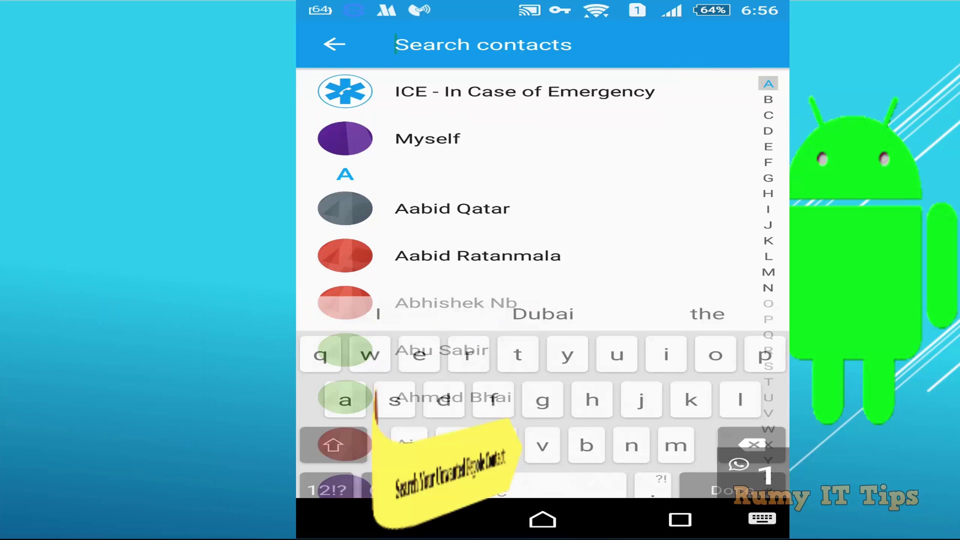
text(r)
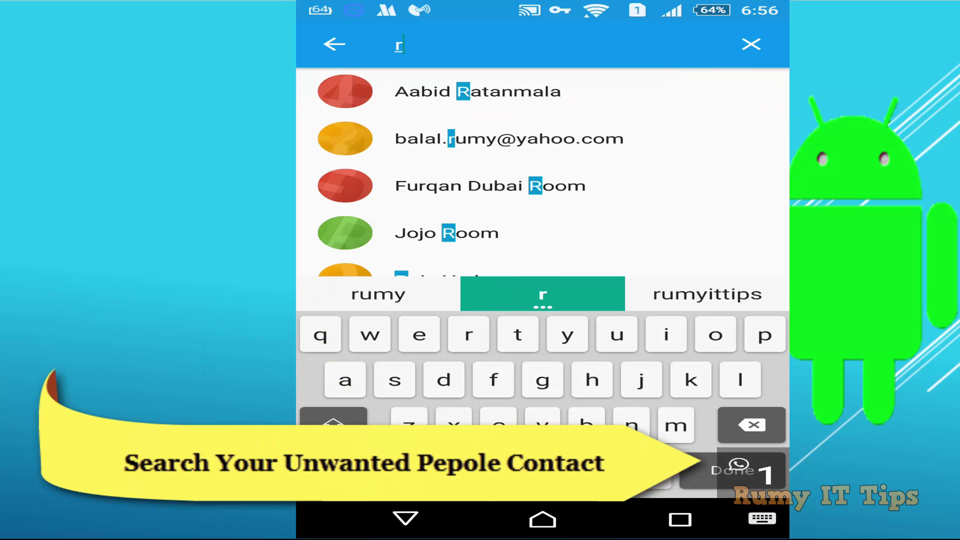
text(um)
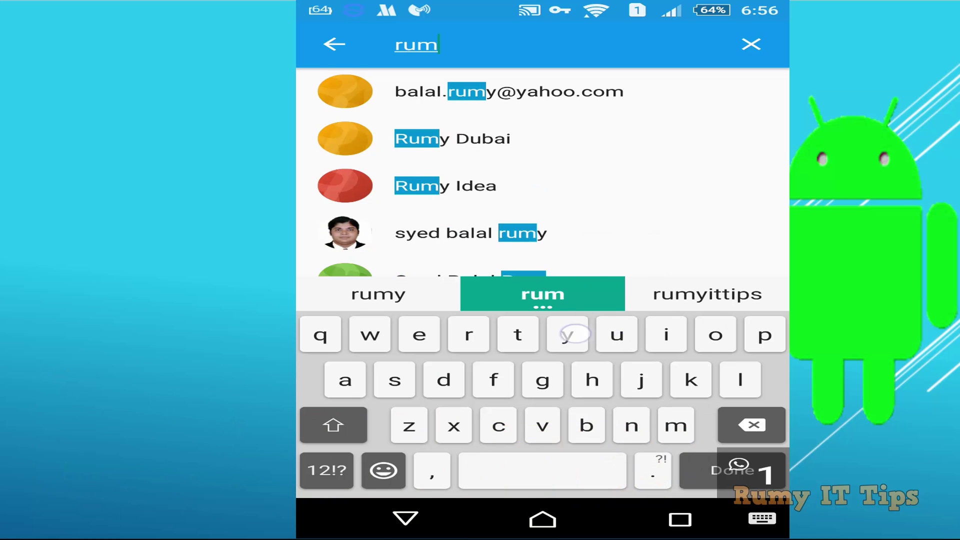
text(y)
click(630, 141)
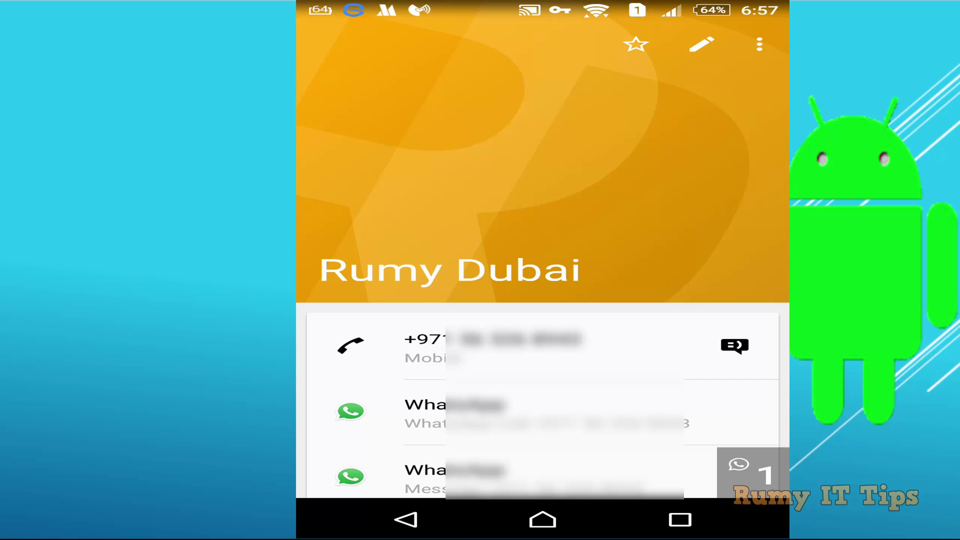
Step: Enable 'All calls to voicemail' for Rumy Dubai and return to the contacts list
click(701, 45)
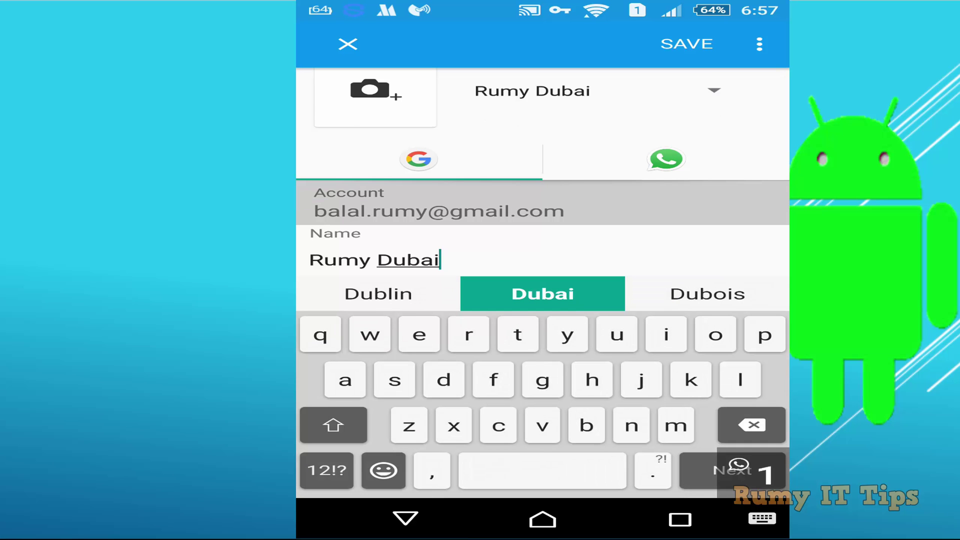
click(759, 44)
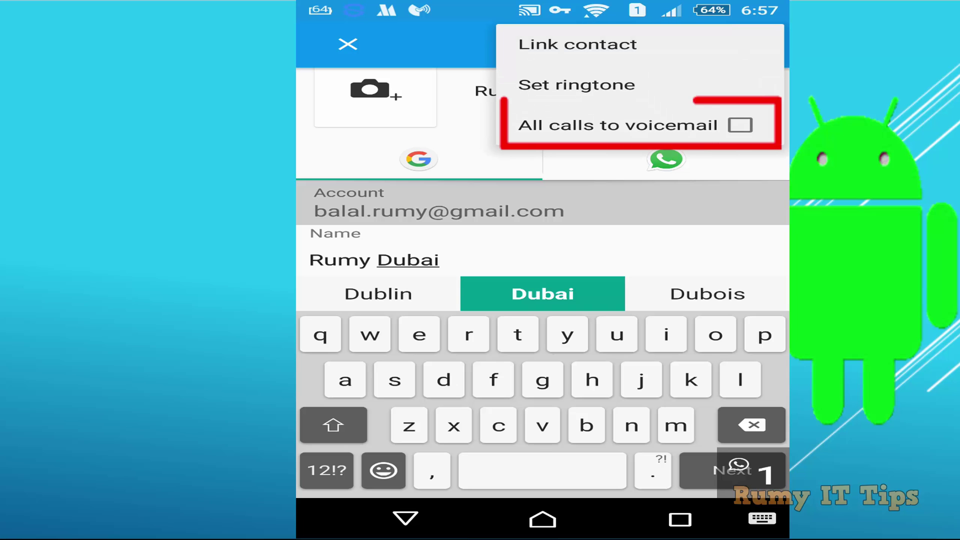
click(744, 124)
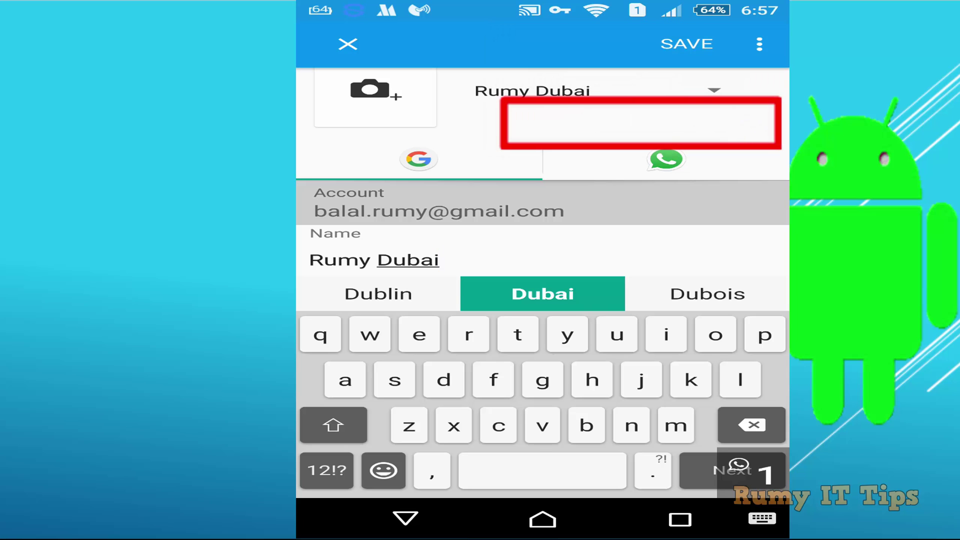
click(759, 45)
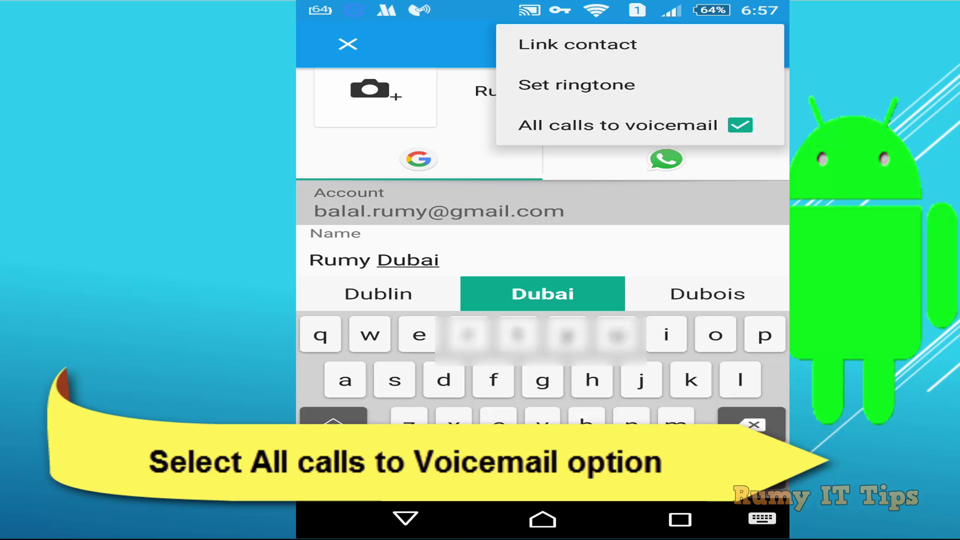
key(Escape)
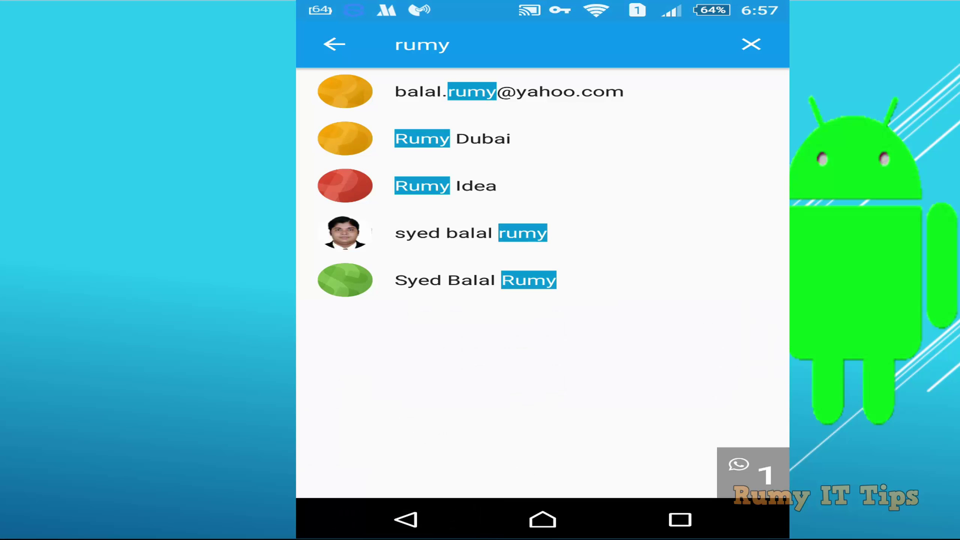
Step: Back out of Contacts to the home screen
key(Escape)
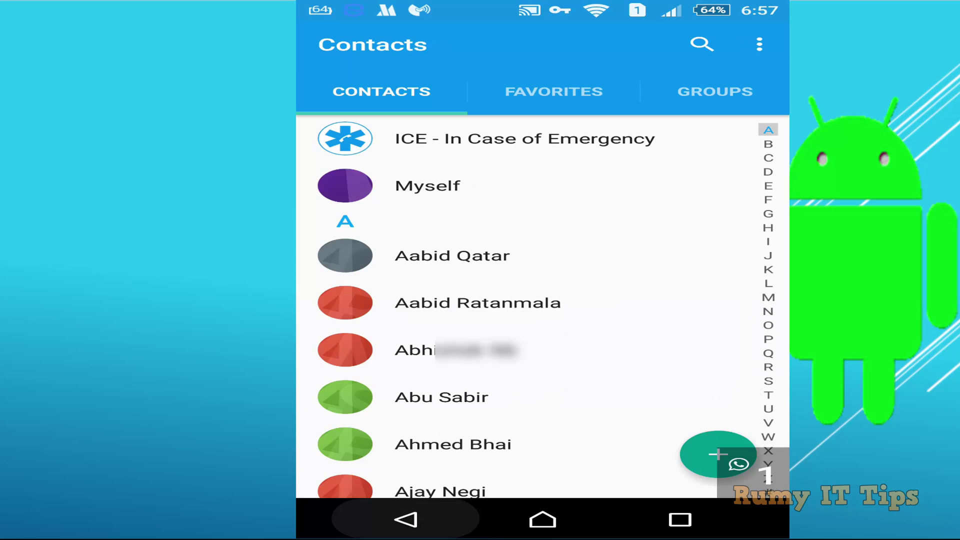
key(Escape)
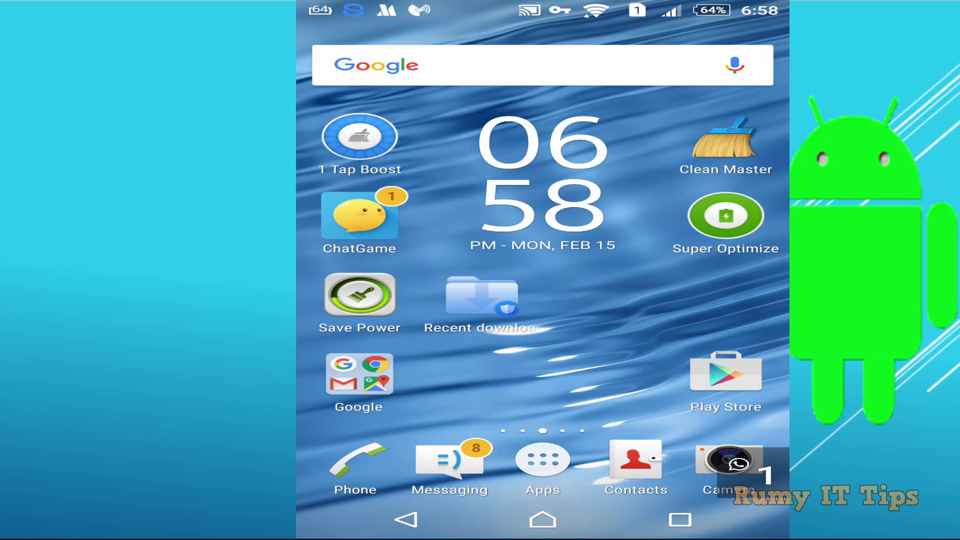
Step: Swipe to the next home page and back to the main page
drag(653, 323, 389, 323)
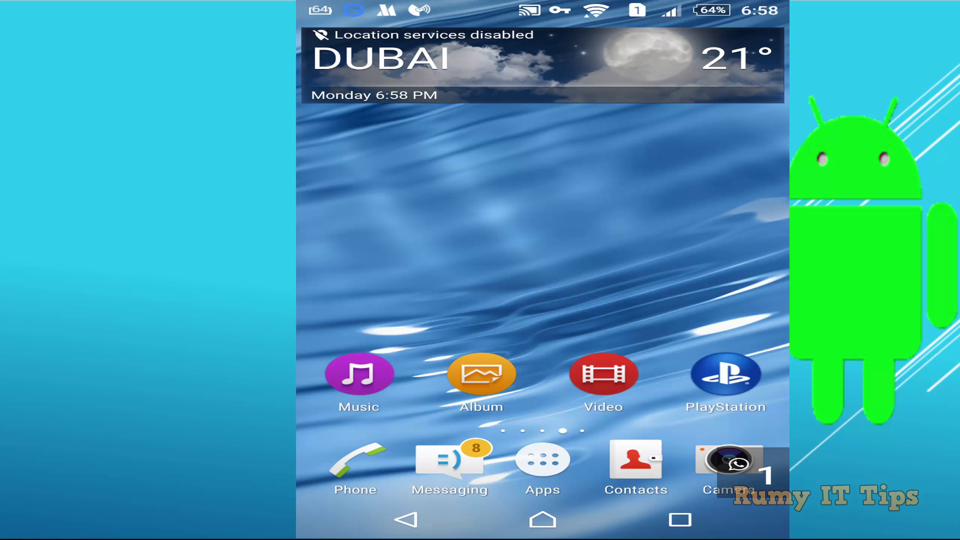
drag(525, 300, 712, 300)
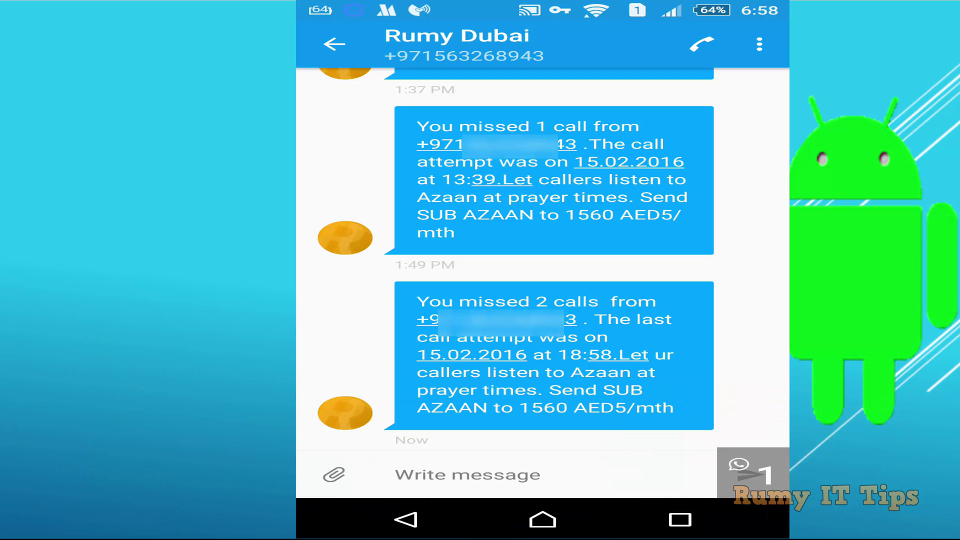
Step: Exit the Rumy Dubai missed-call conversation and Messaging to the home screen
click(428, 526)
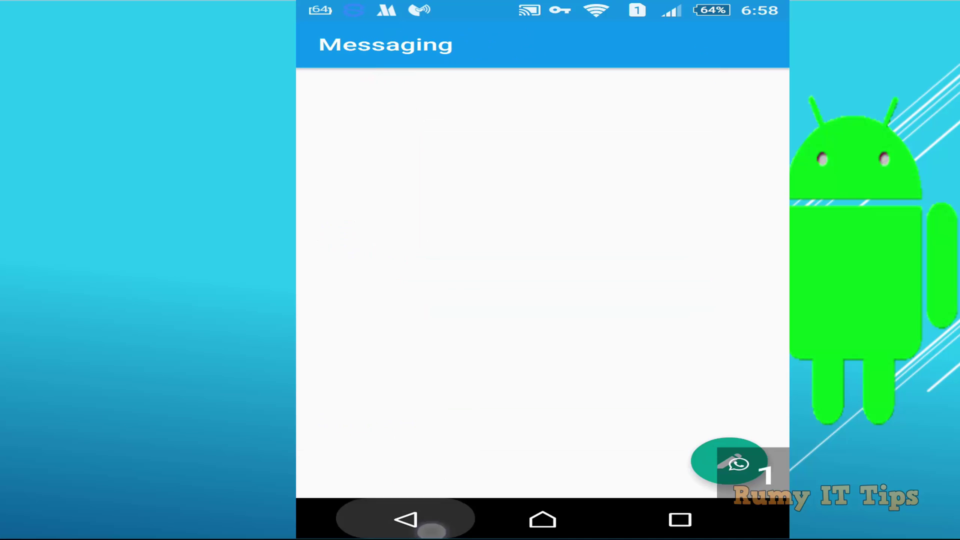
click(427, 527)
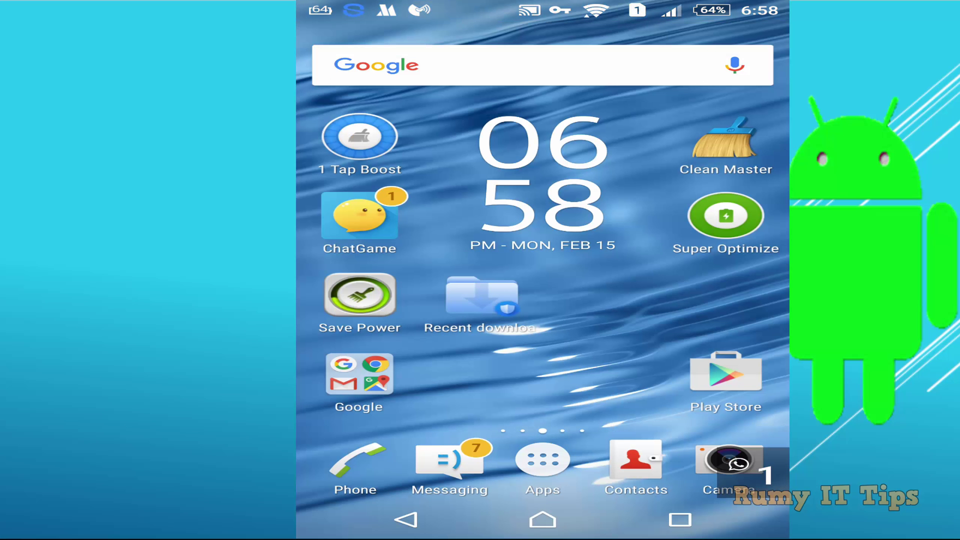